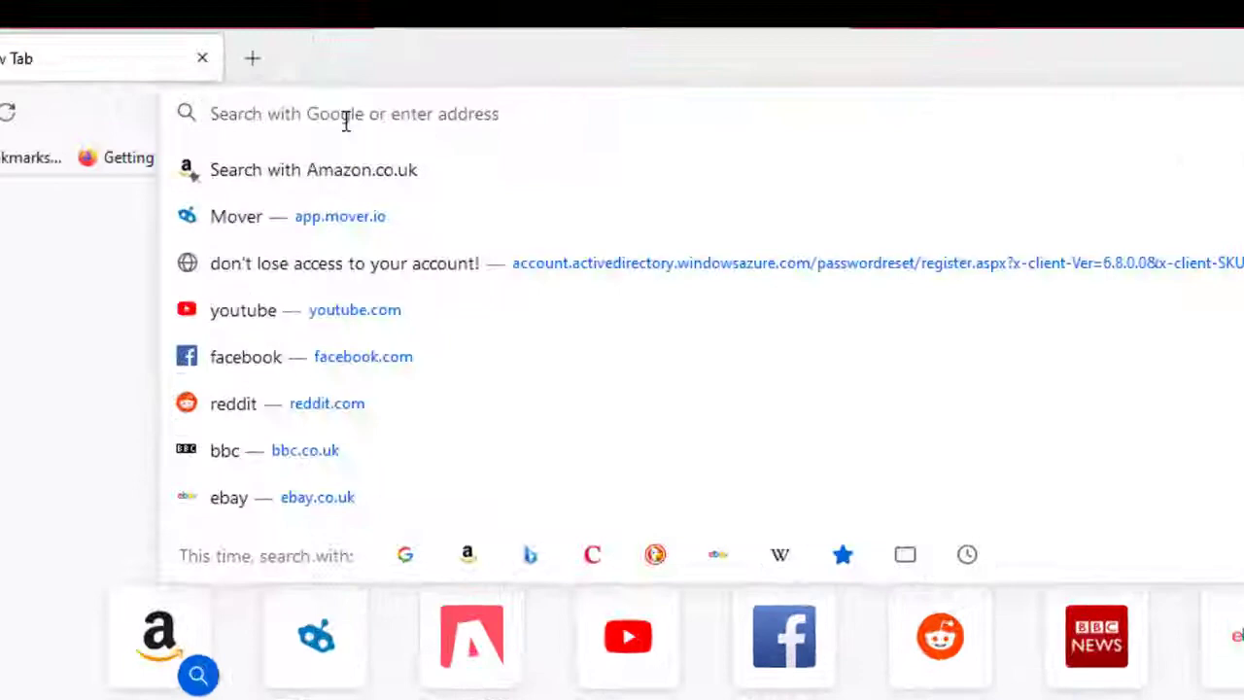
text(ht)
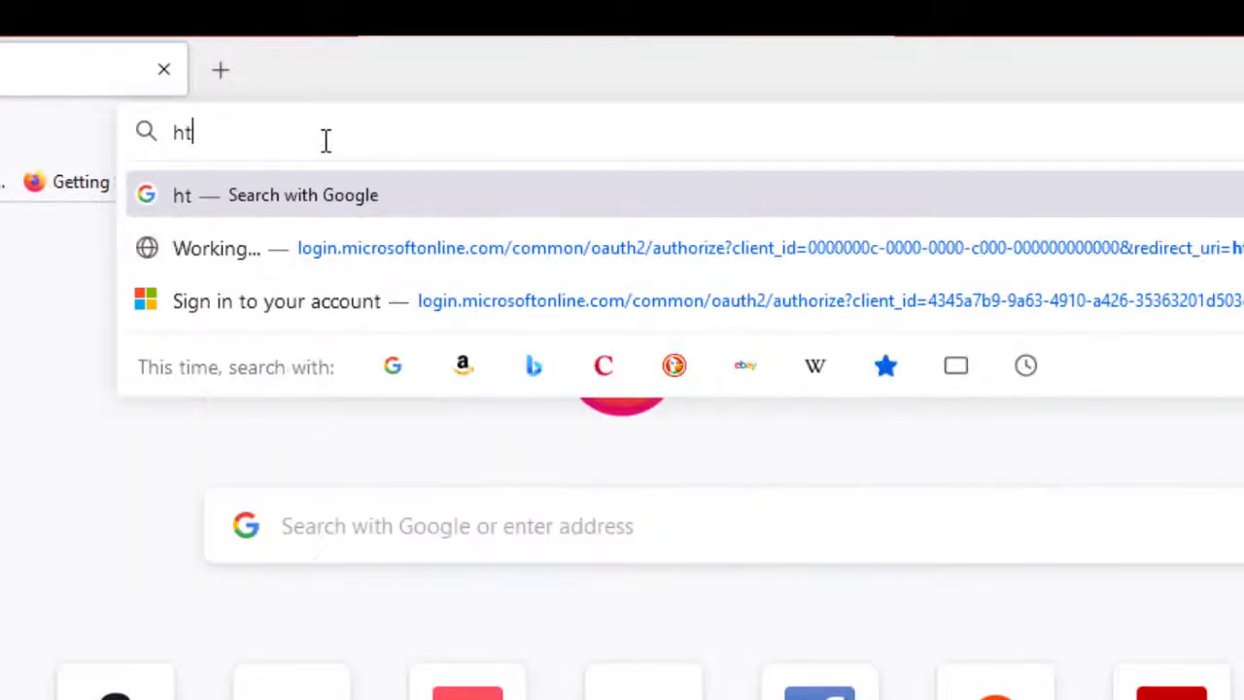
text(tps)
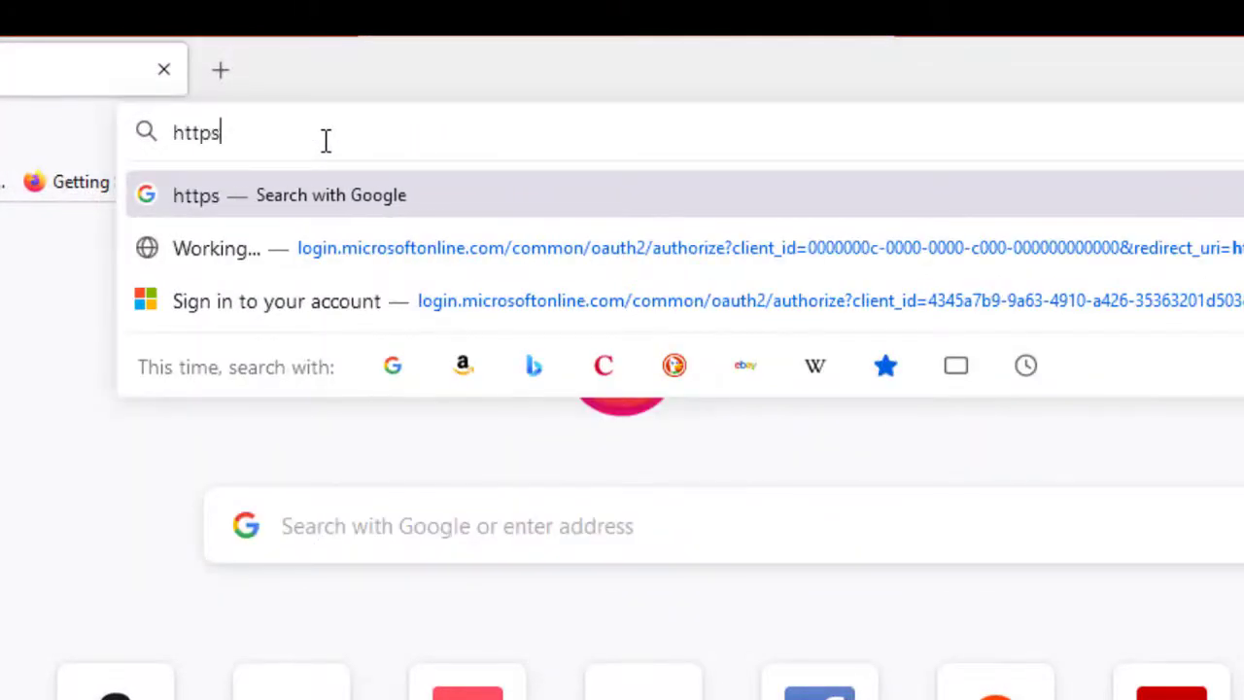
text(://)
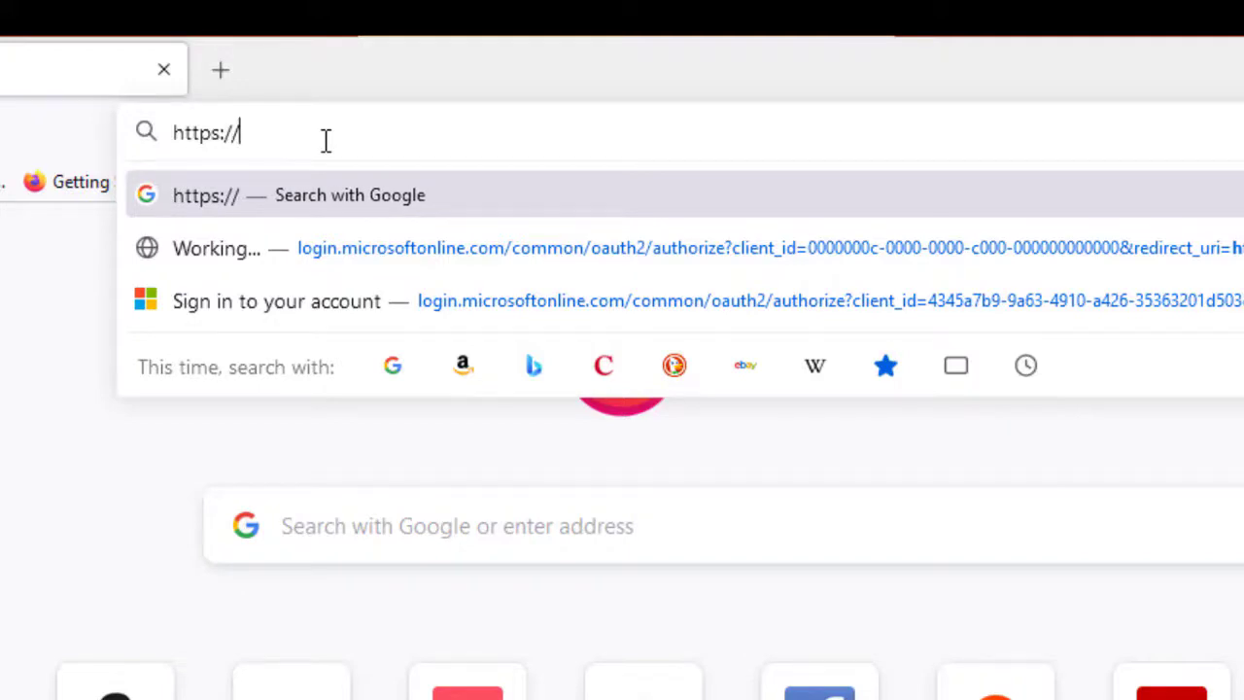
text(app)
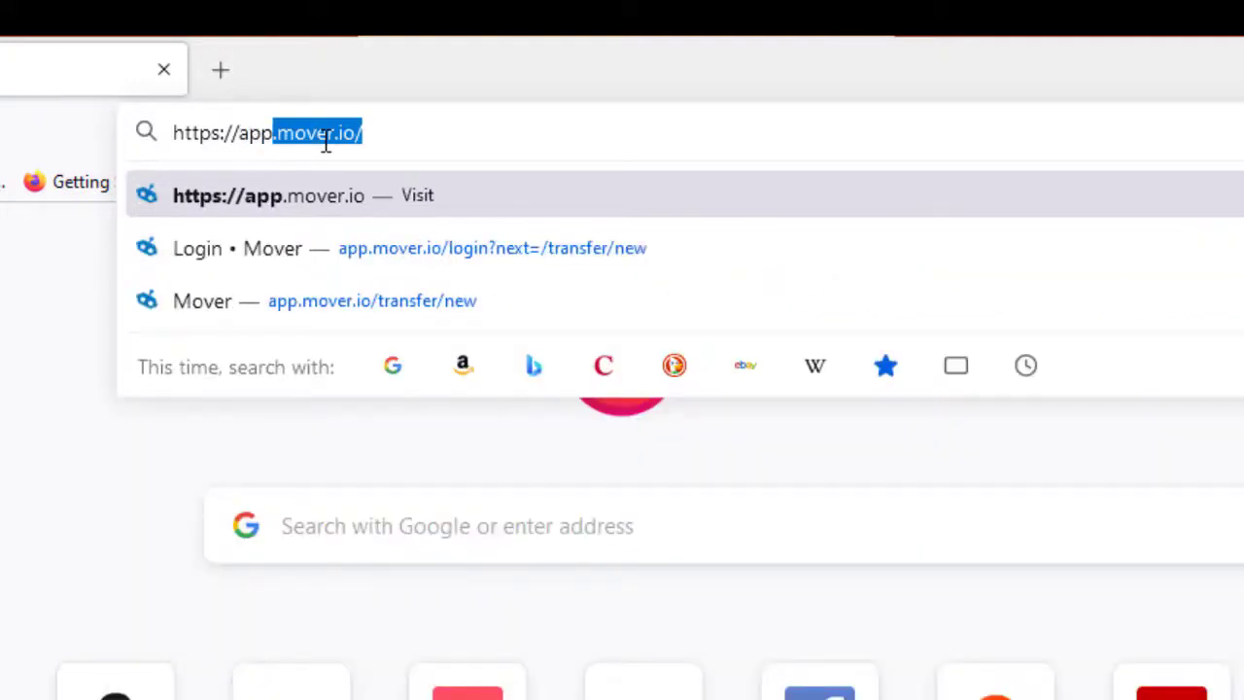
text(.move)
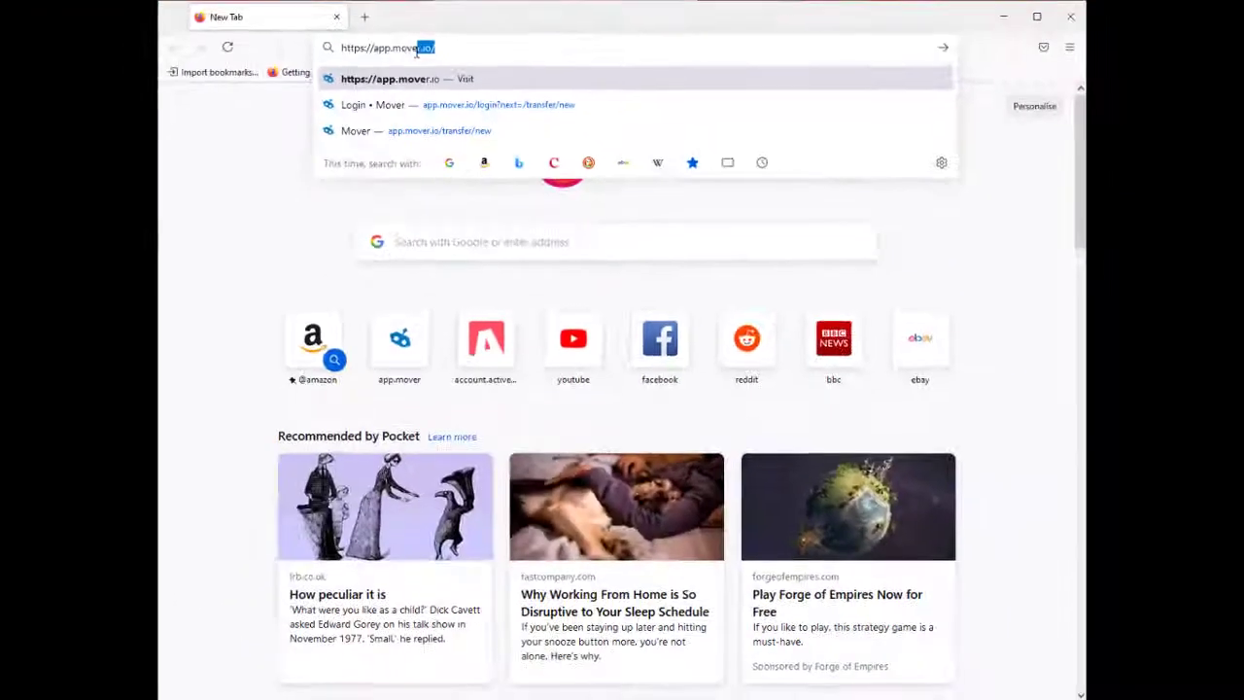
text(r.)
key(Return)
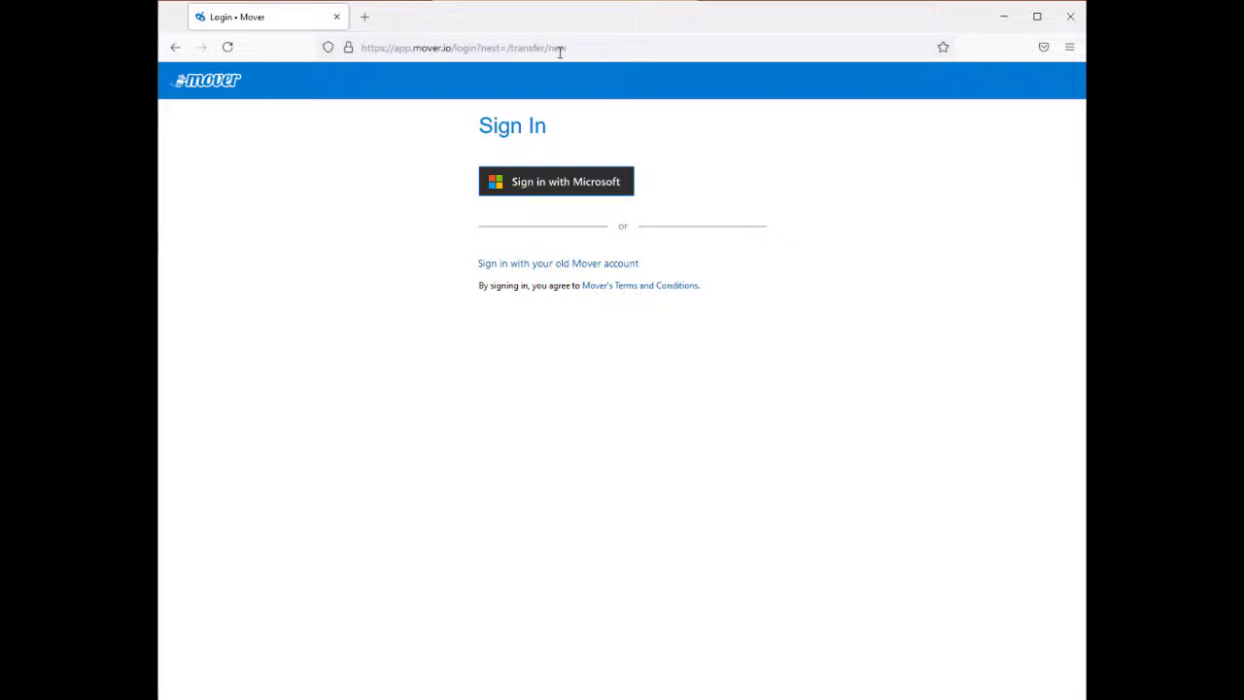
- Sign in to Mover with the Microsoft account's e-mail and accept the requested permissions
click(604, 184)
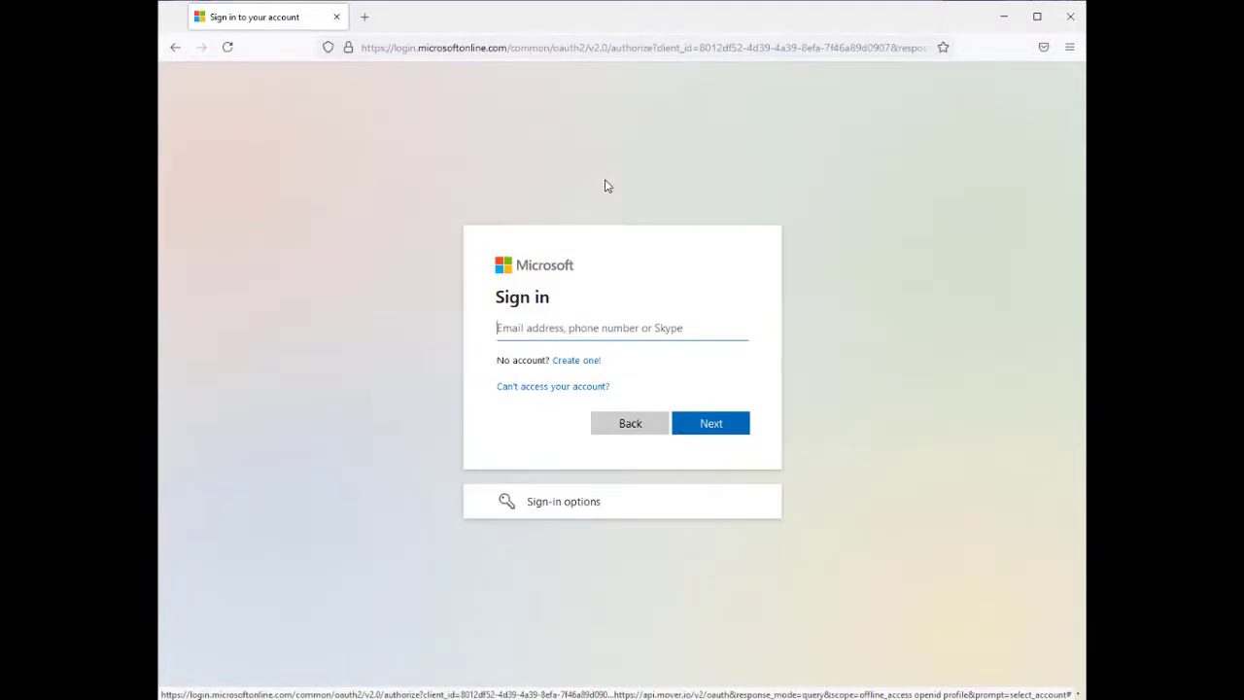
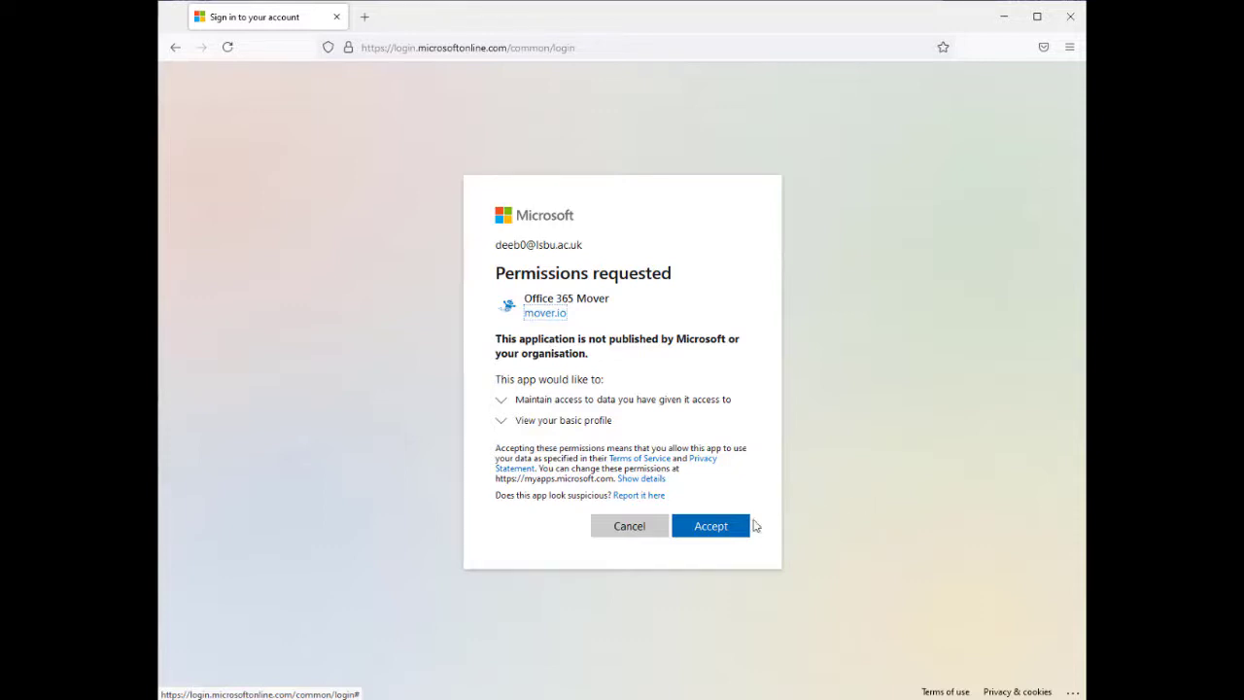
click(739, 533)
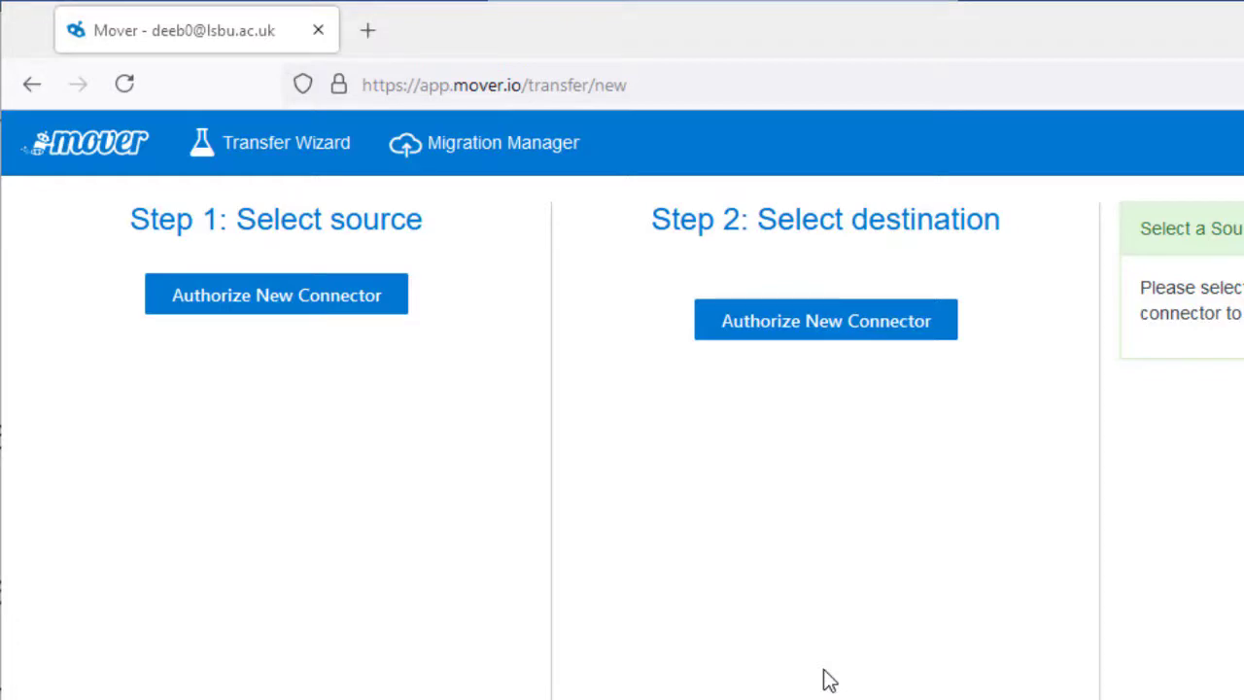
- Add OneDrive for Business (Single User) as a new Step 1 source connector and authorize it
click(369, 310)
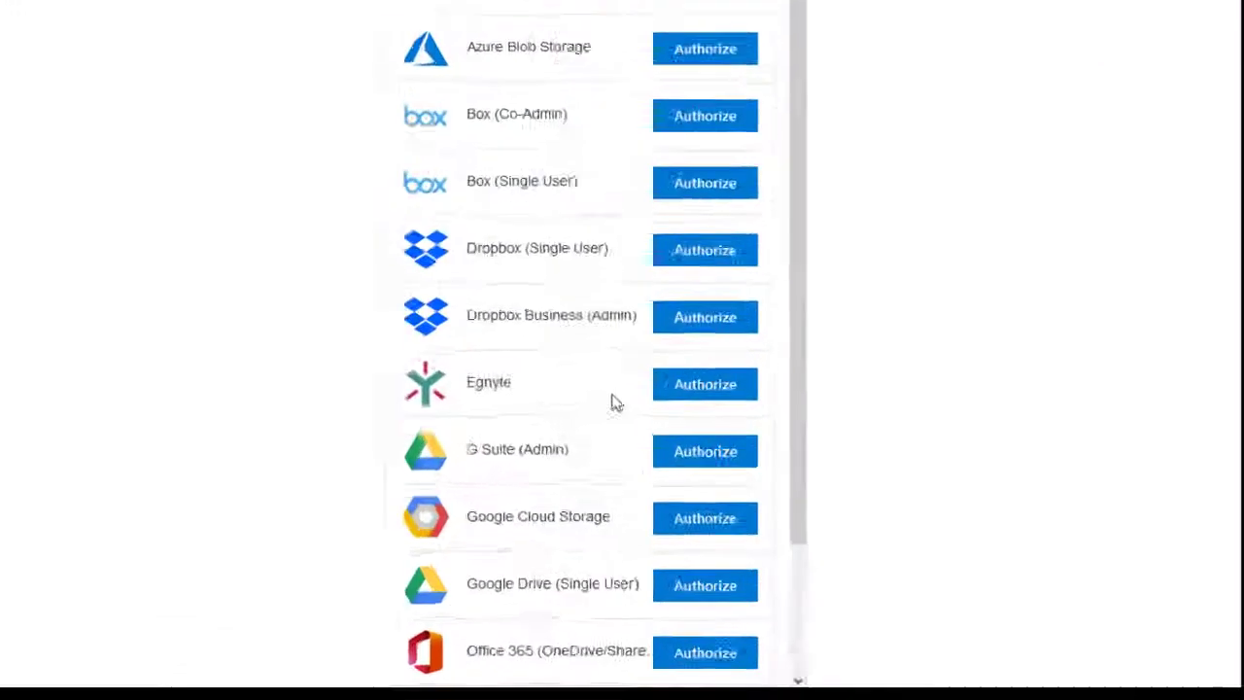
scroll(640, 496, down, 2)
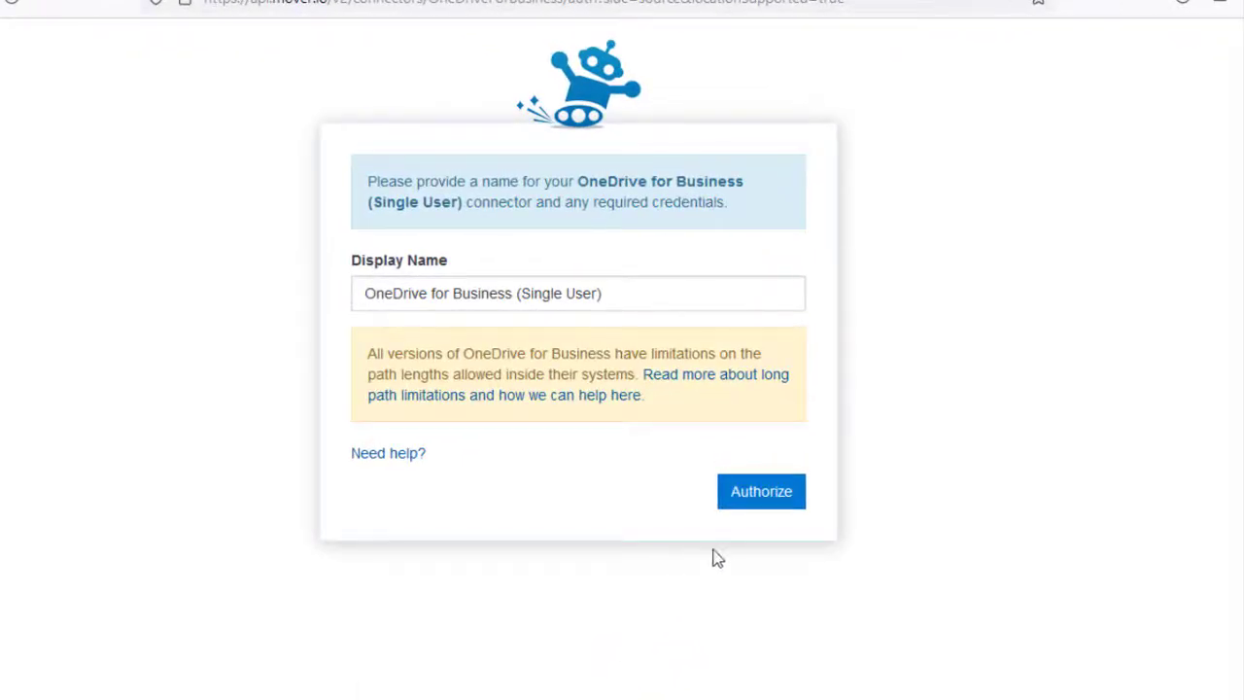
click(736, 496)
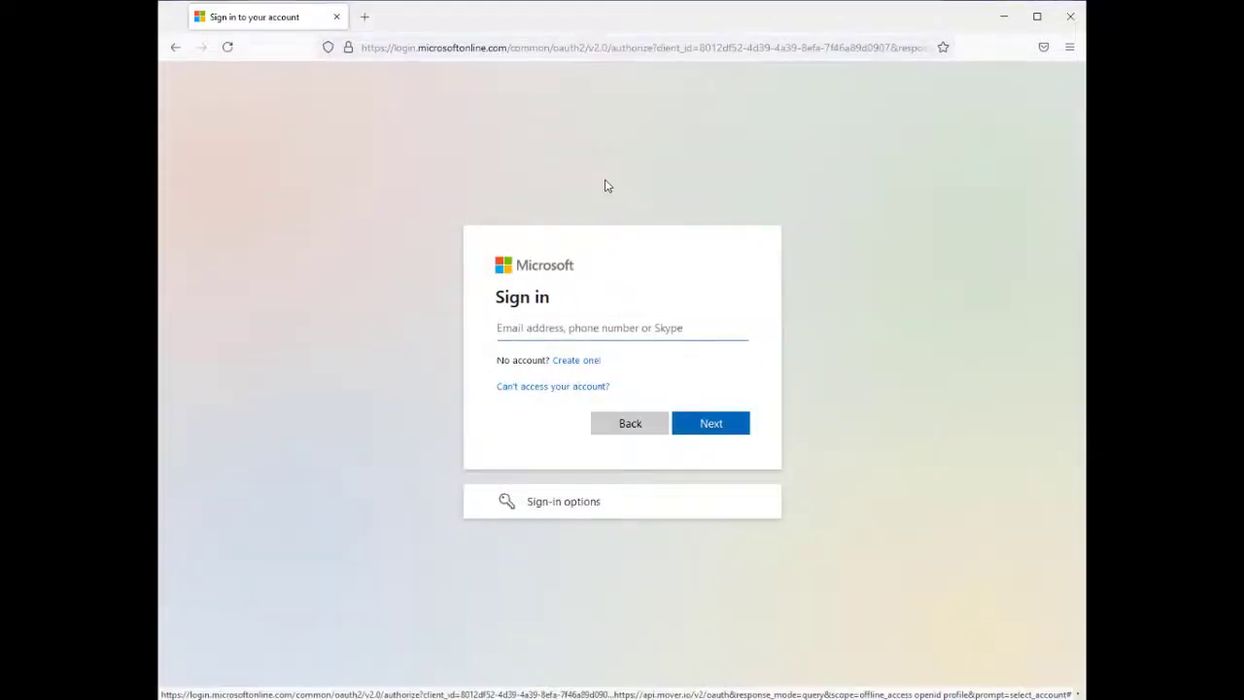
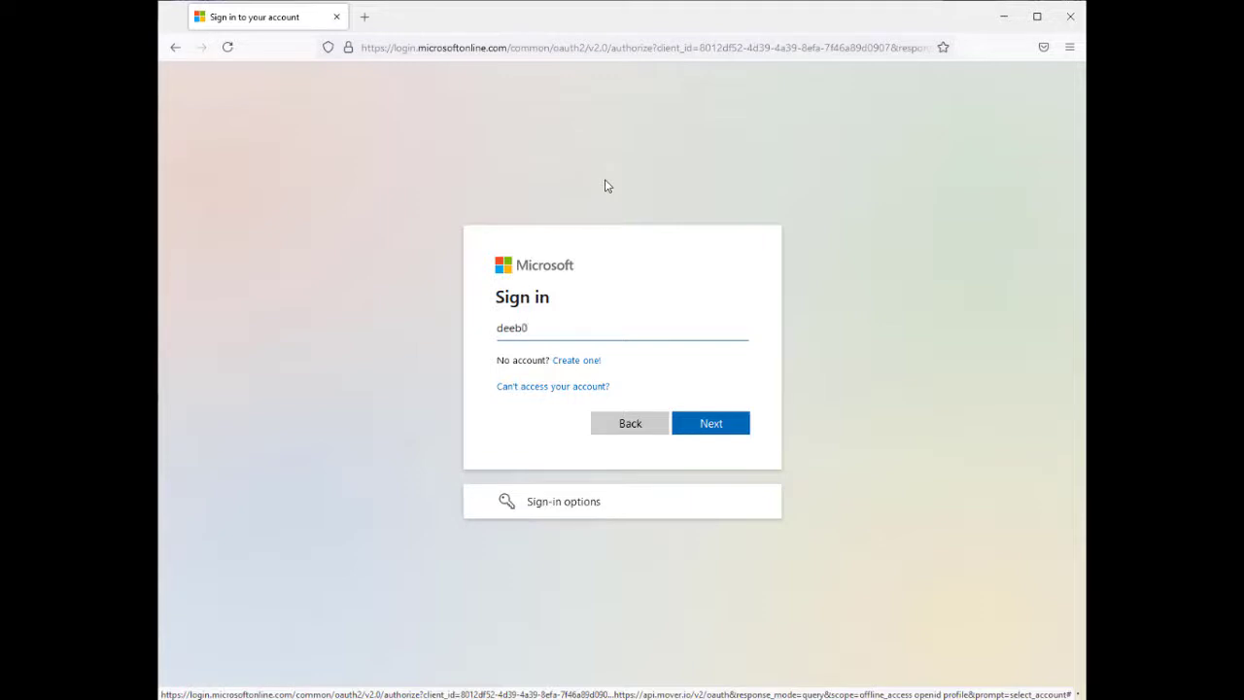
- Sign in with the temporary account's e-mail and pasted password to authorize the source
click(740, 430)
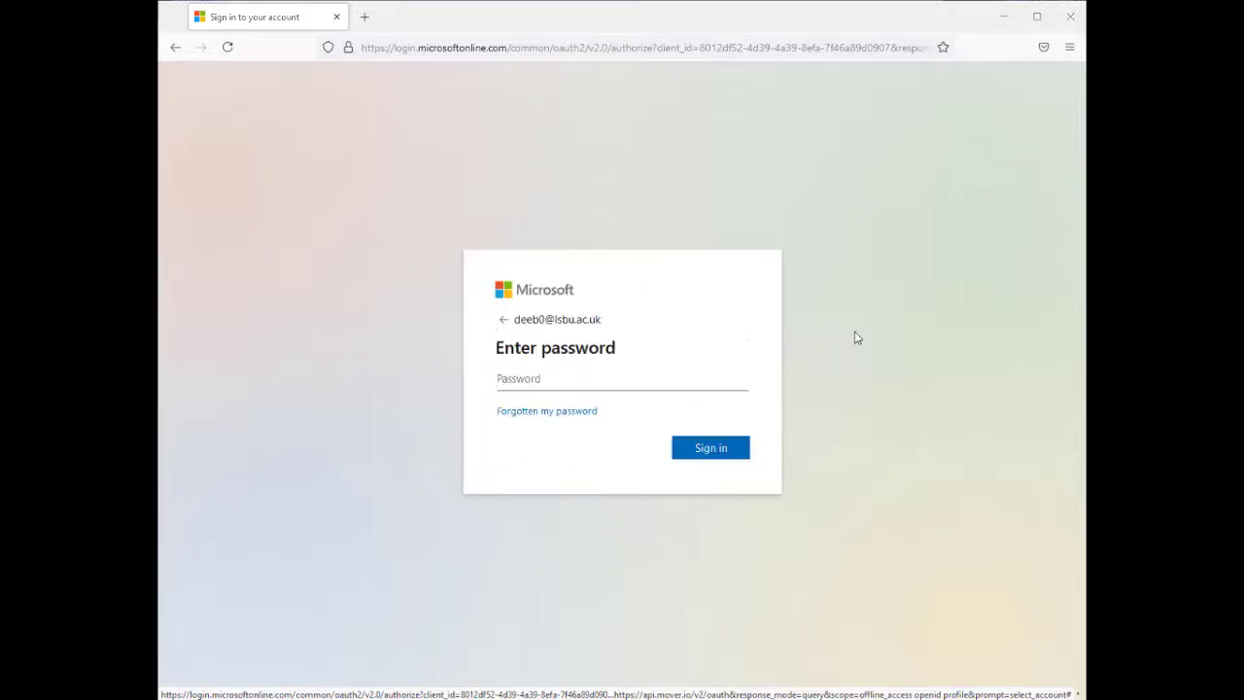
key(ctrl+v)
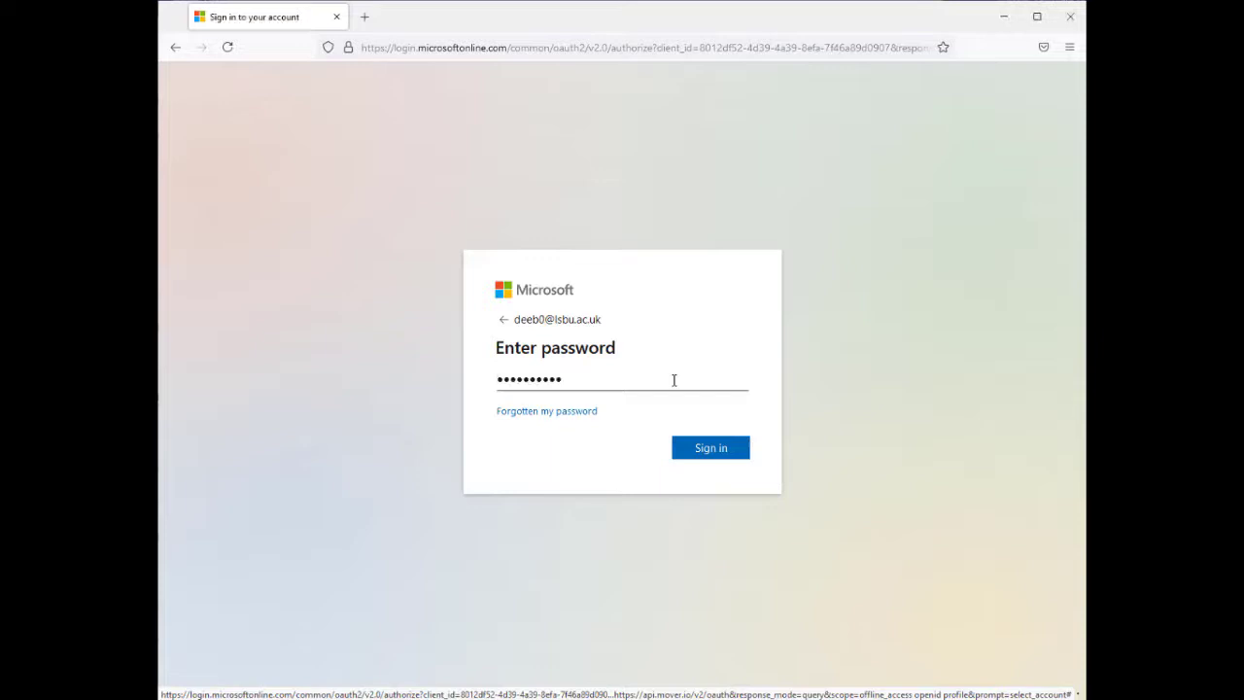
click(739, 452)
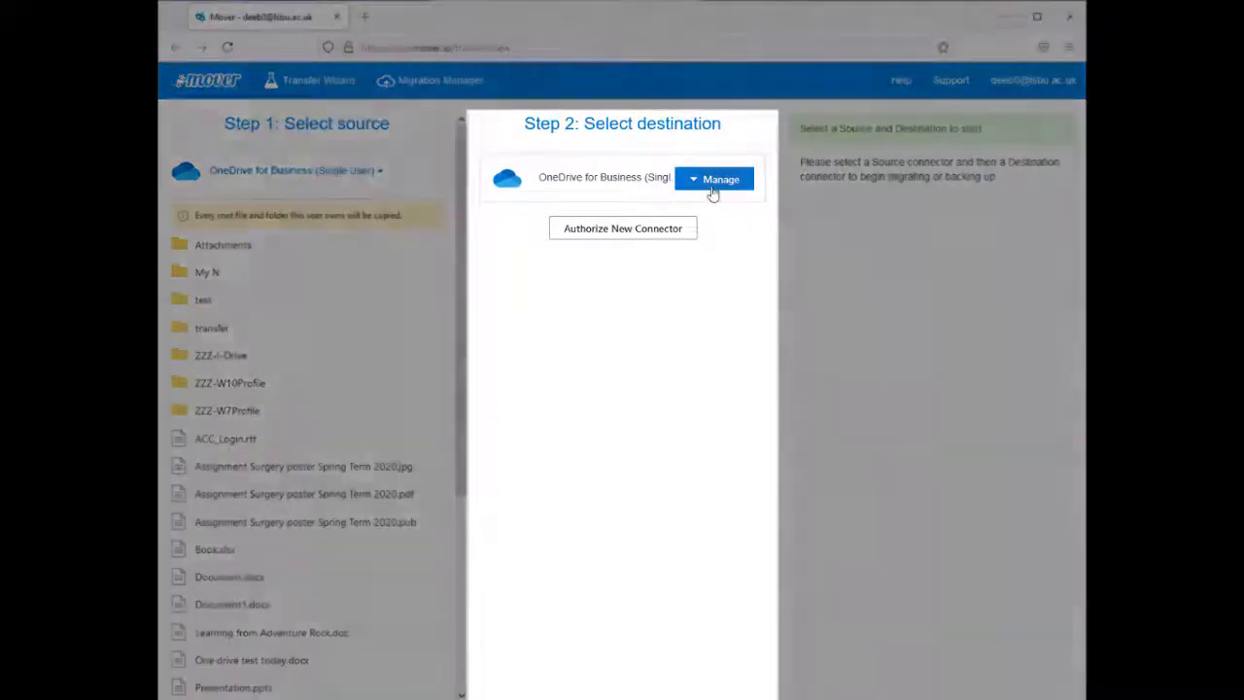
- From Step 2's Manage options, start adding a new destination connector
click(713, 191)
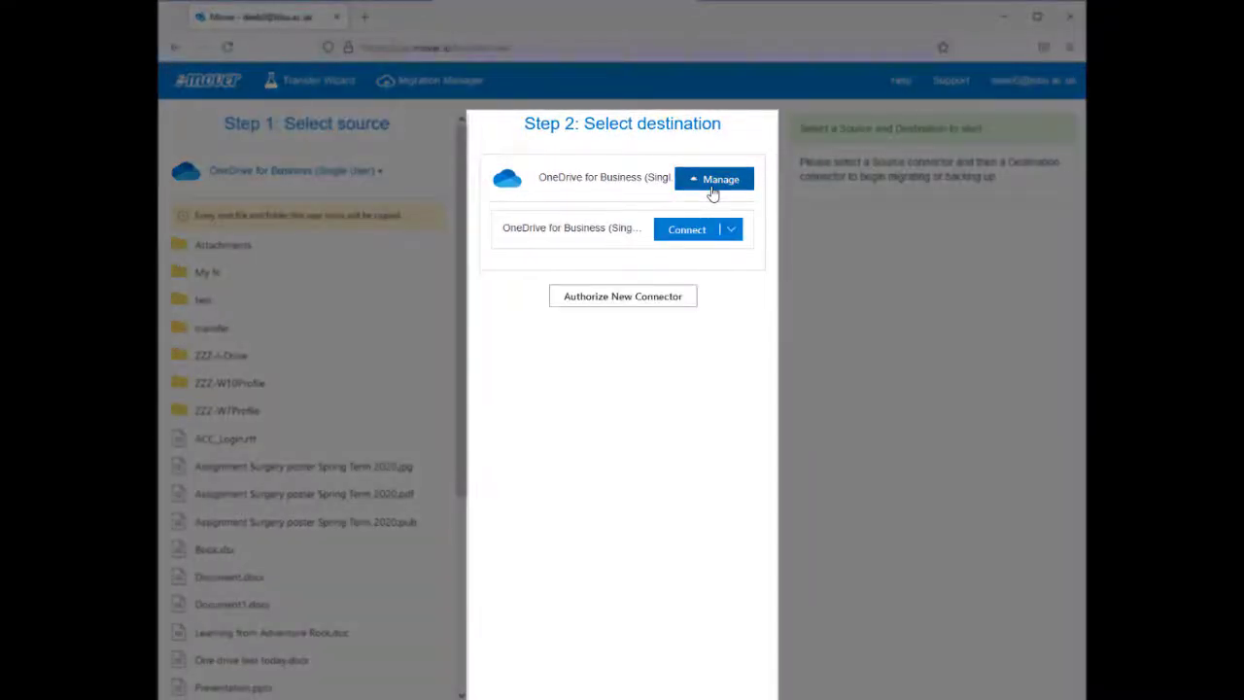
click(669, 296)
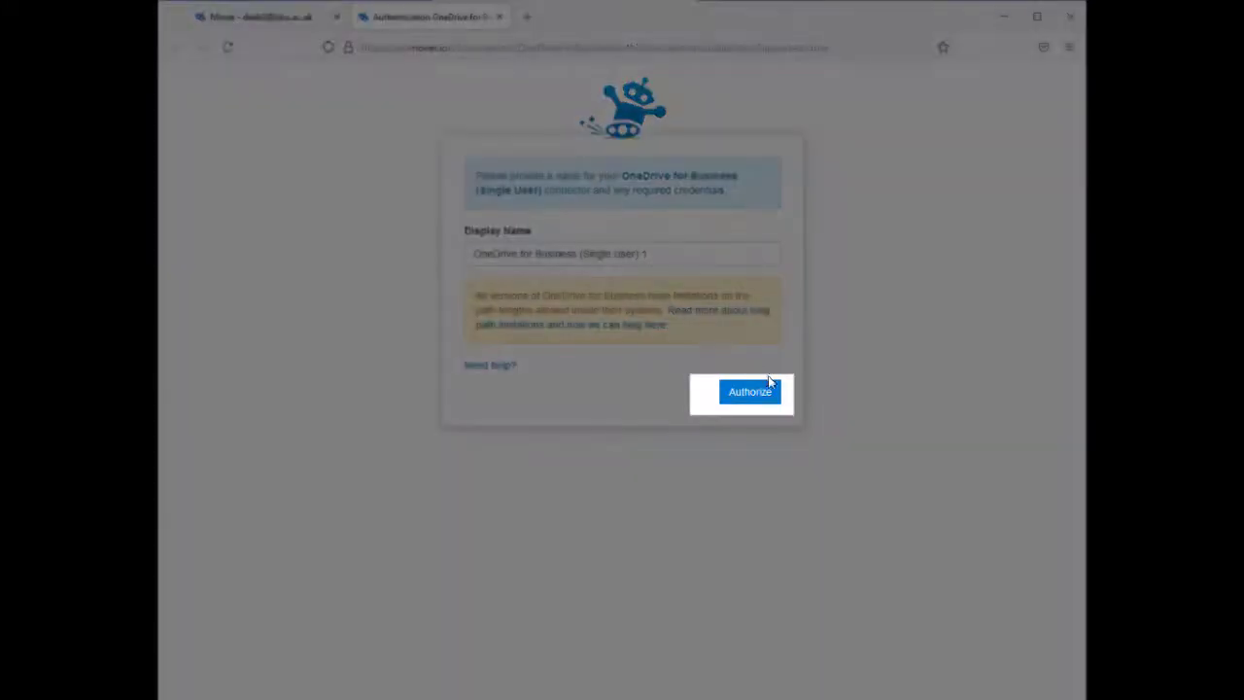
- Authorize the destination connector with the permanent account's e-mail, correcting the mistyped domain
click(763, 393)
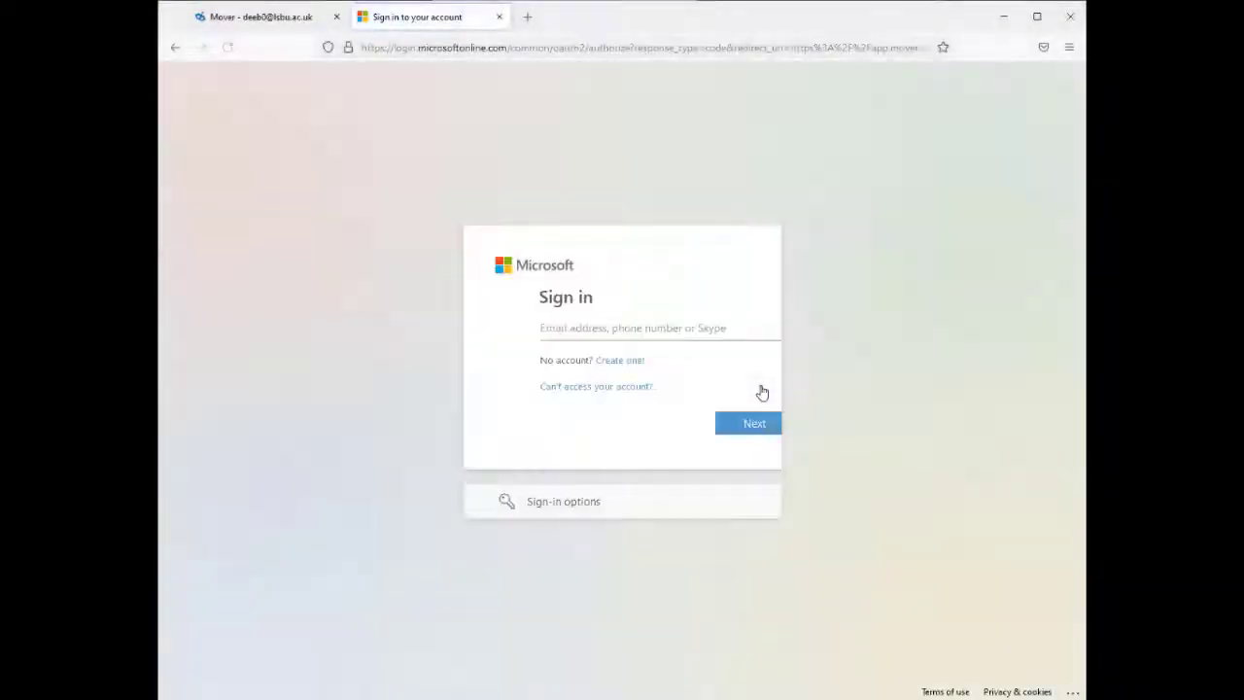
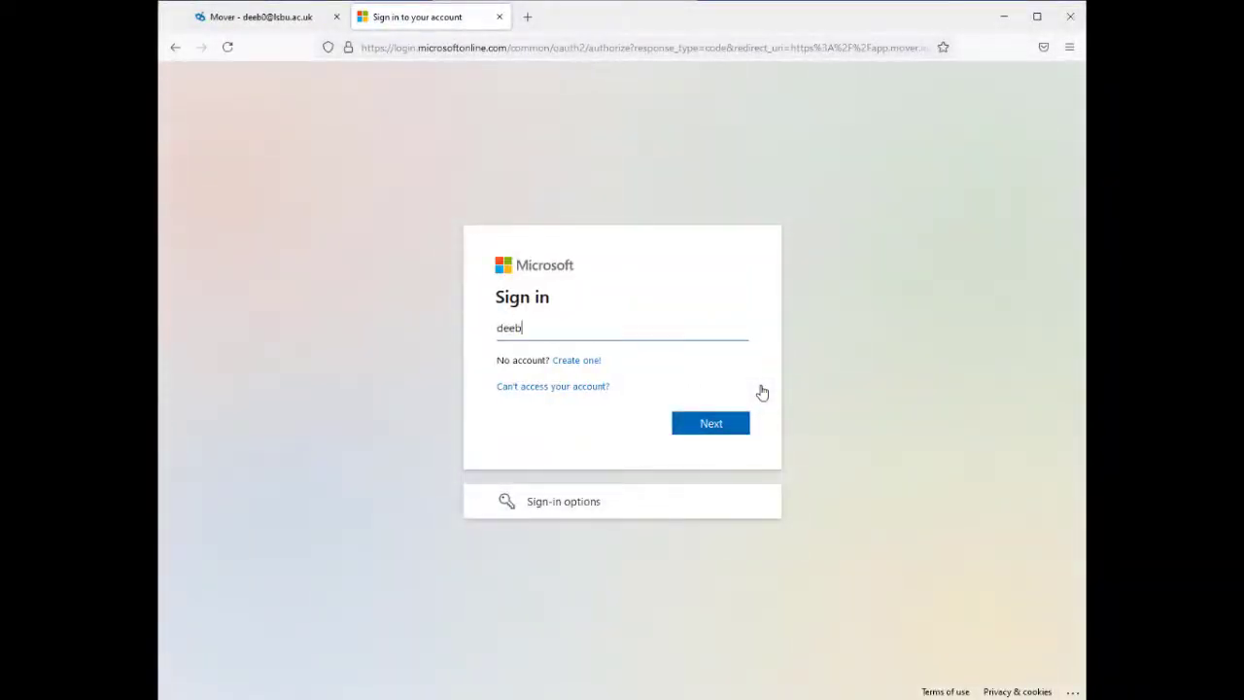
key(Return)
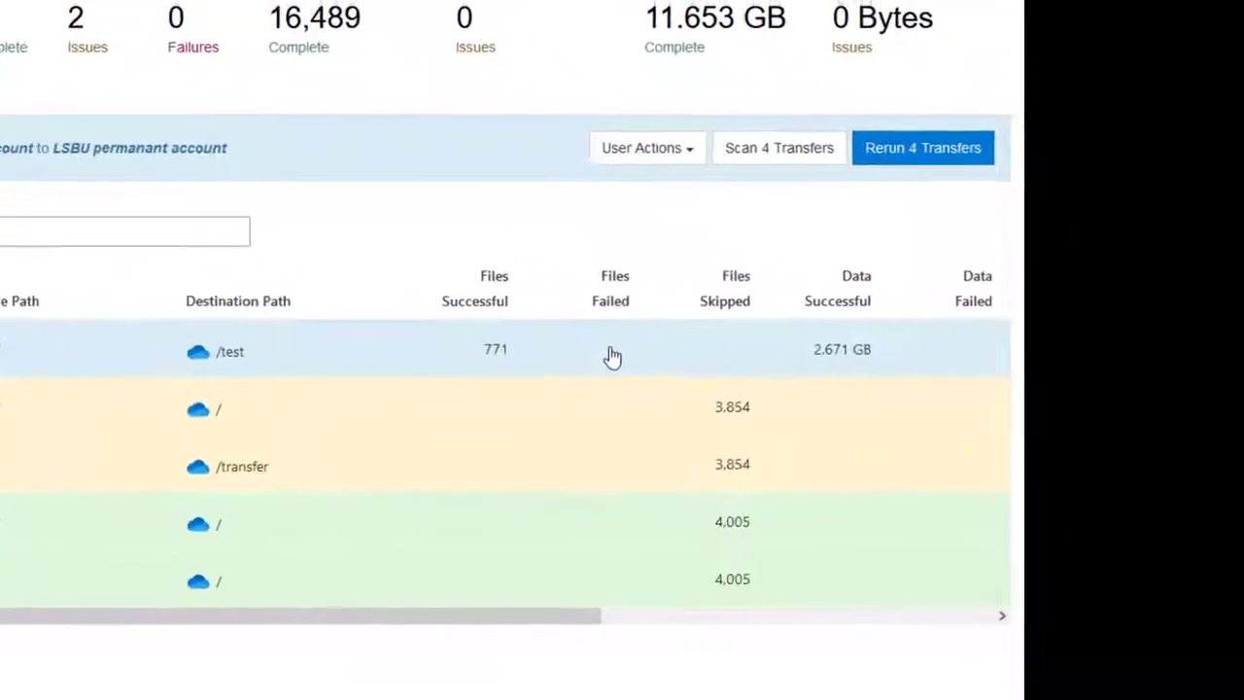
click(493, 354)
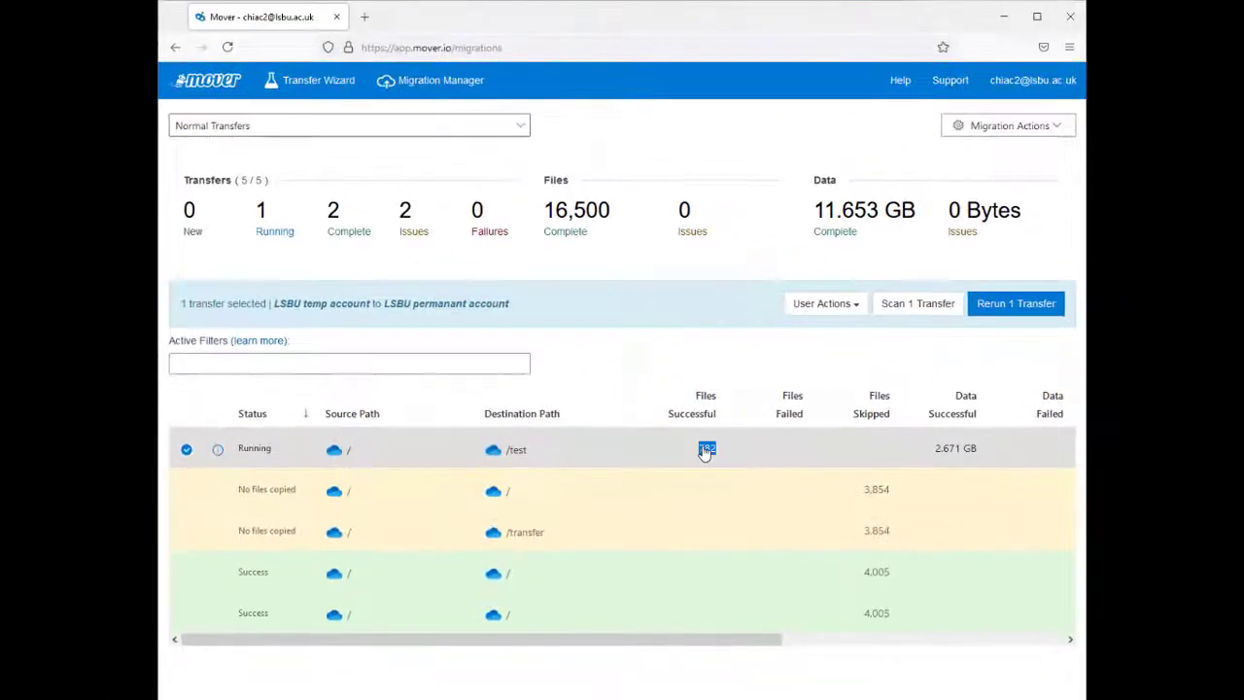
click(471, 343)
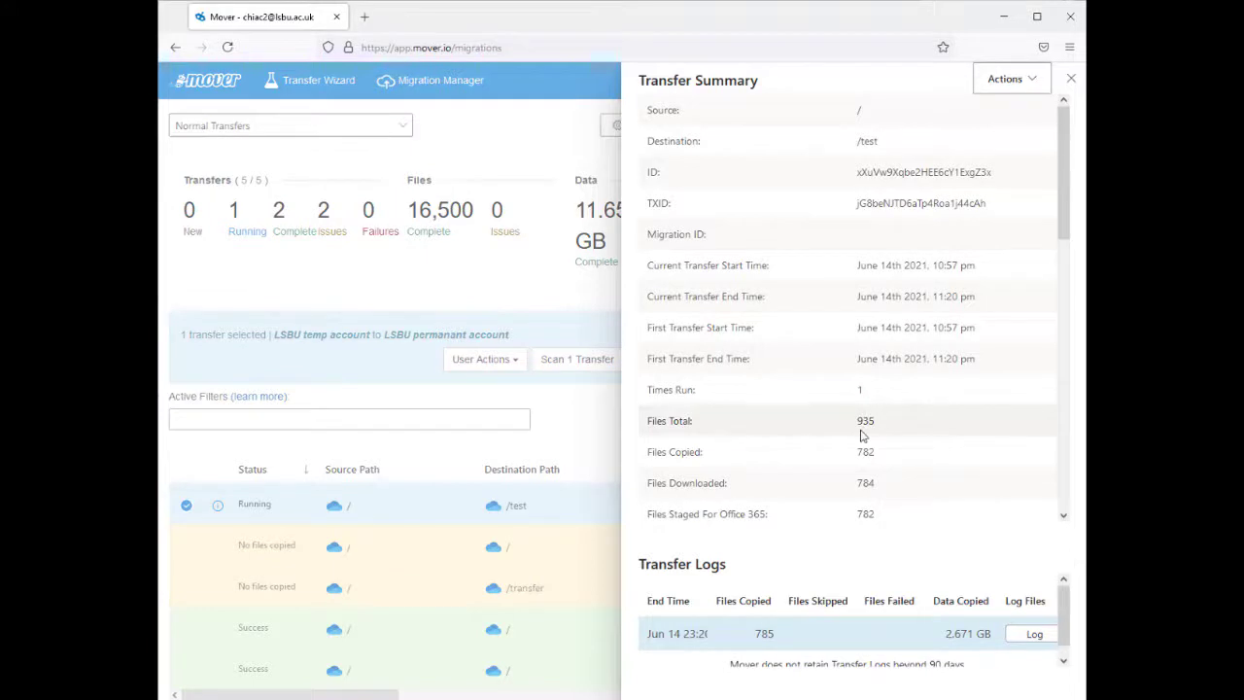
scroll(864, 437, down, 2)
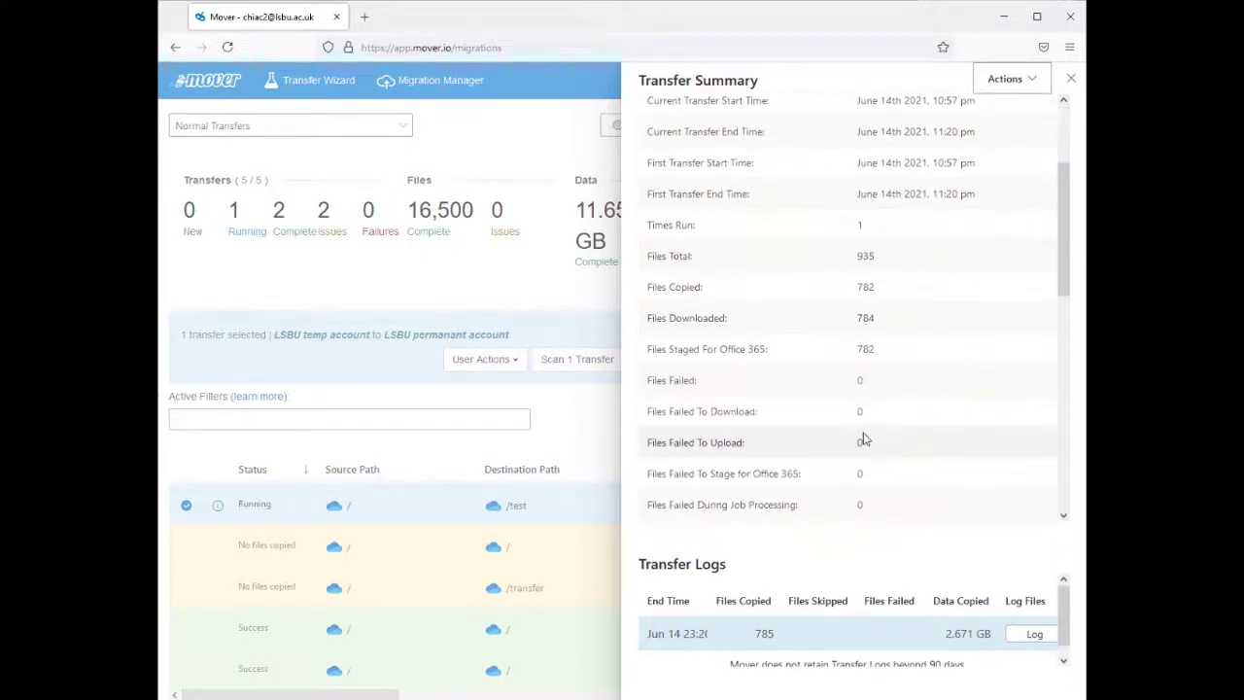
scroll(863, 440, up, 2)
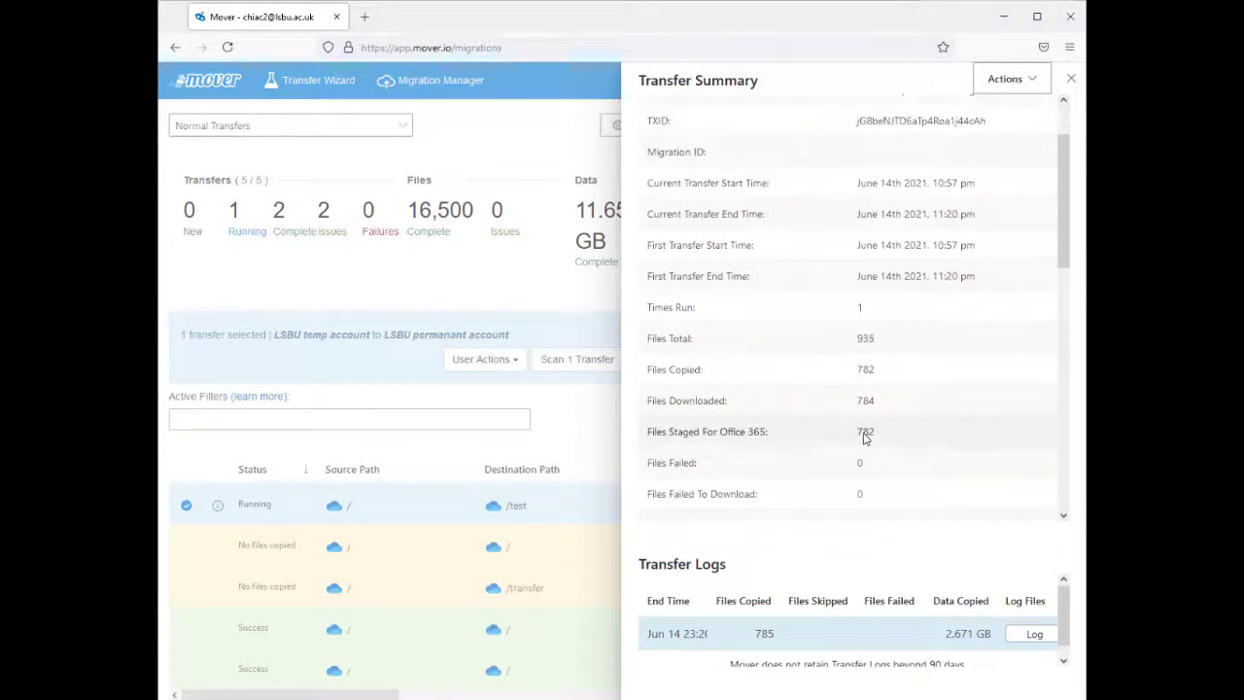
click(1070, 78)
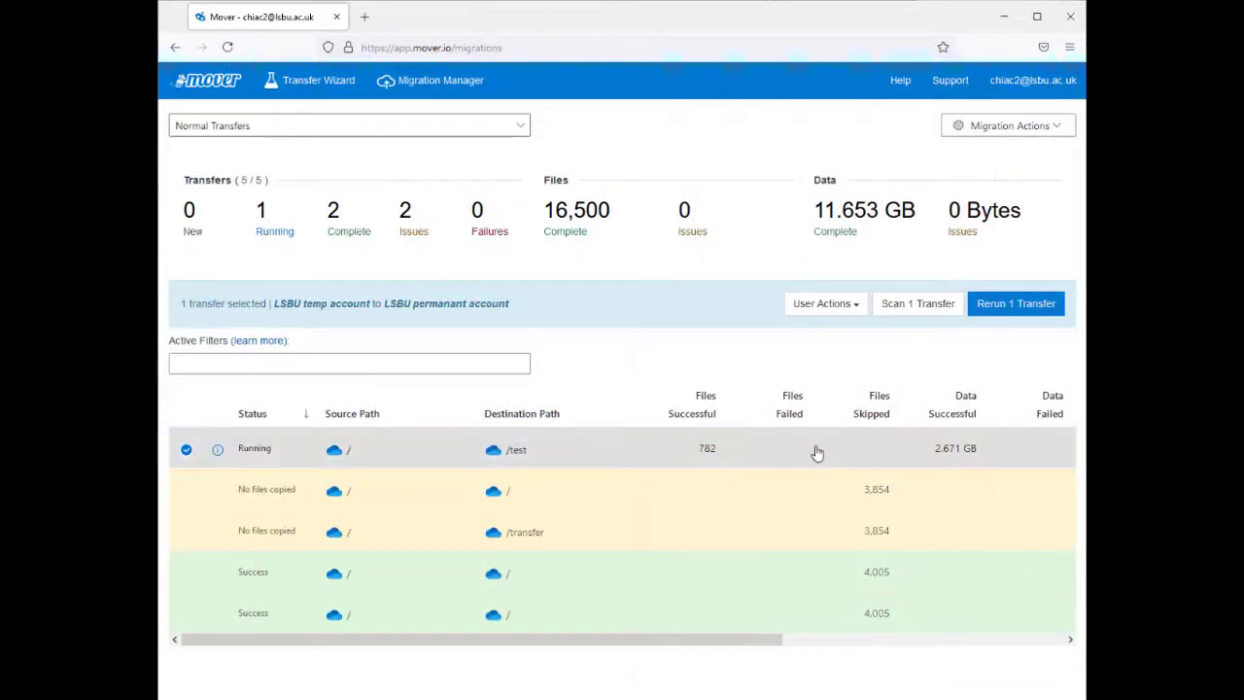